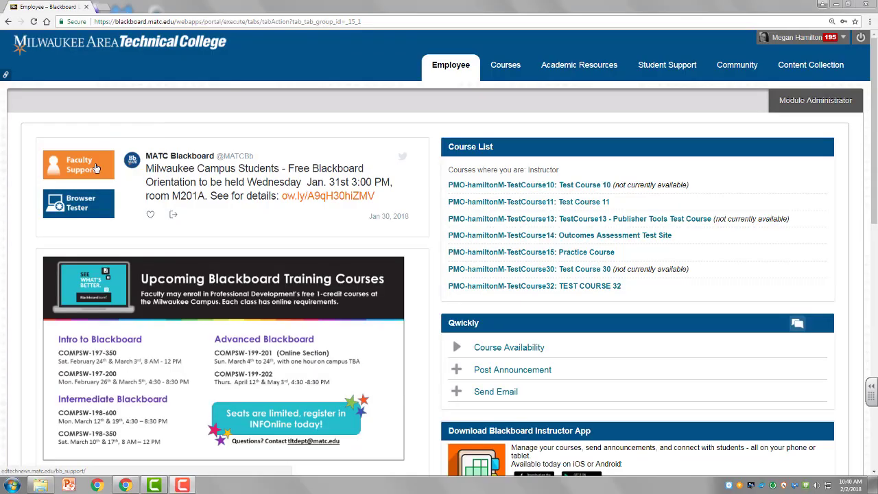
Go to the Career Essentials course's Rubrics page under Course Tools, which lists no rubrics.
click(96, 168)
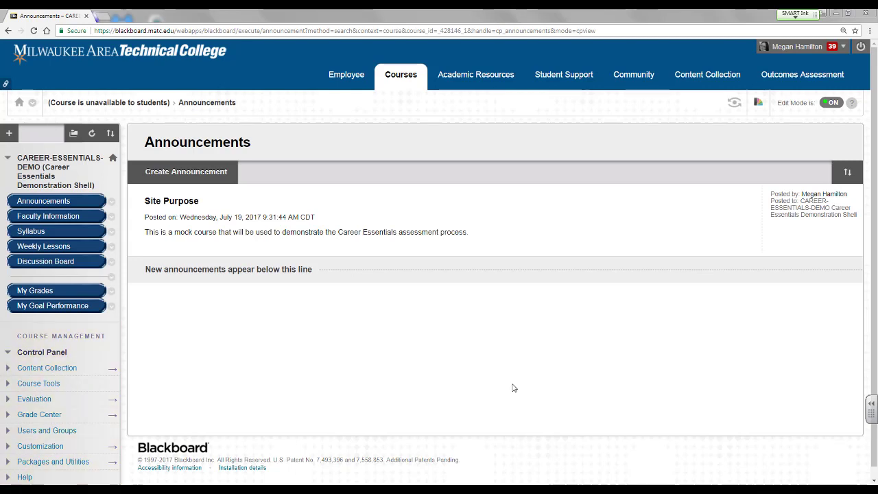
click(48, 386)
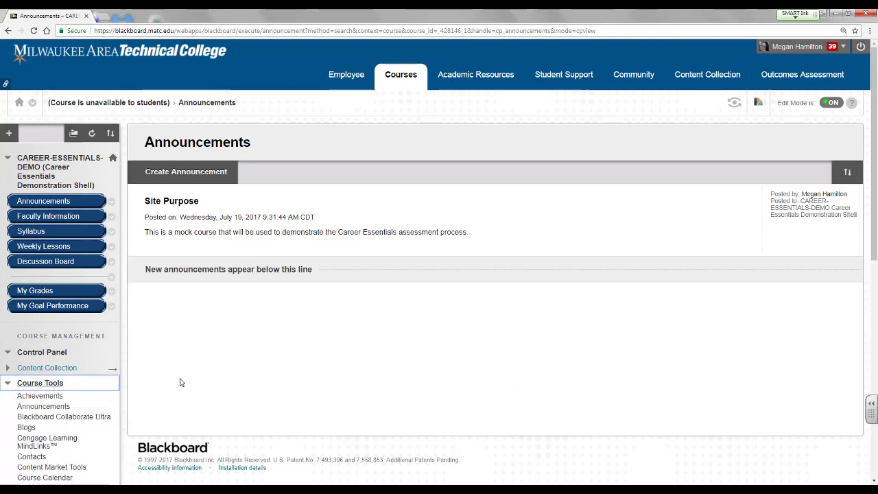
scroll(180, 382, down, 3)
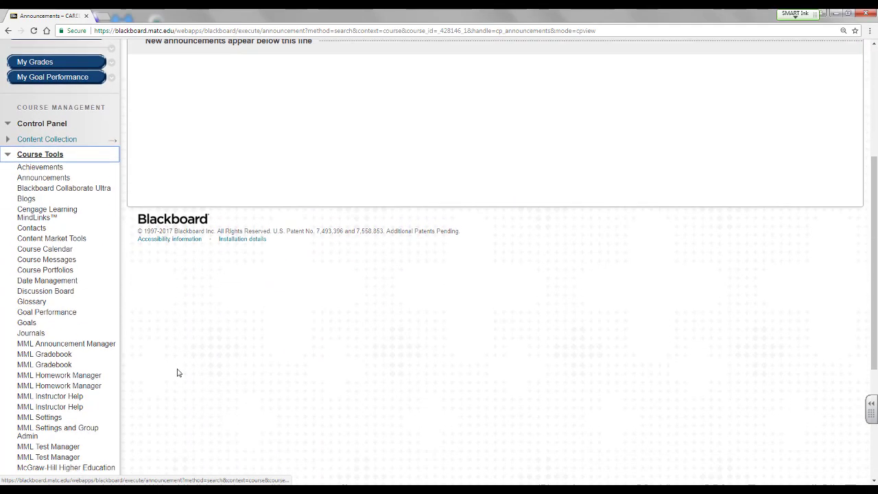
scroll(178, 373, down, 2)
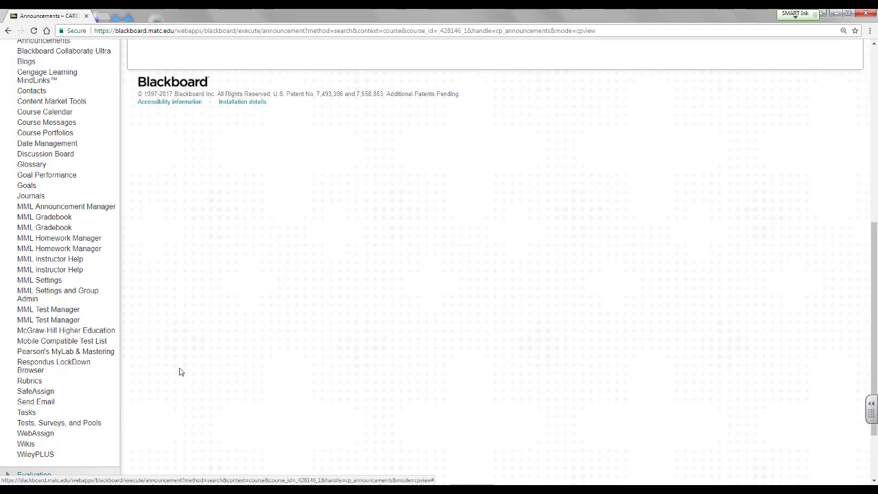
click(29, 386)
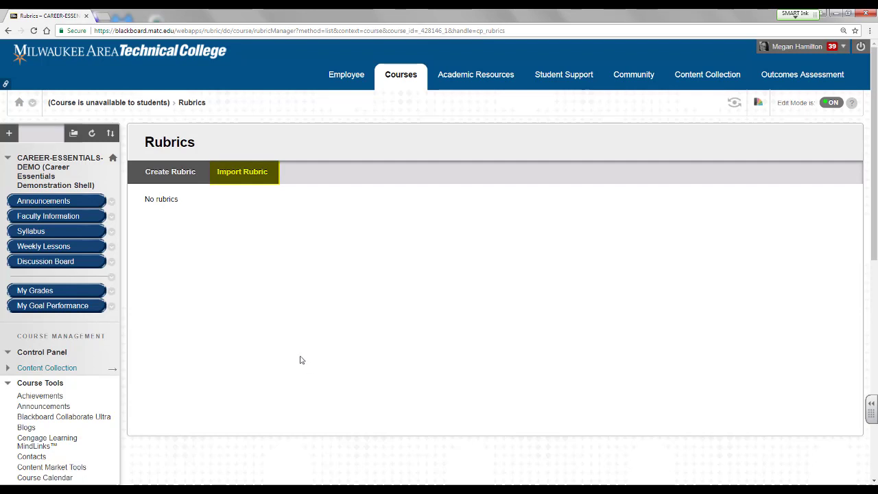
Attach the CE-01-00-FA2016 Effective Communication zip from Institution Content's Career Essentials Rubrics folder.
click(242, 173)
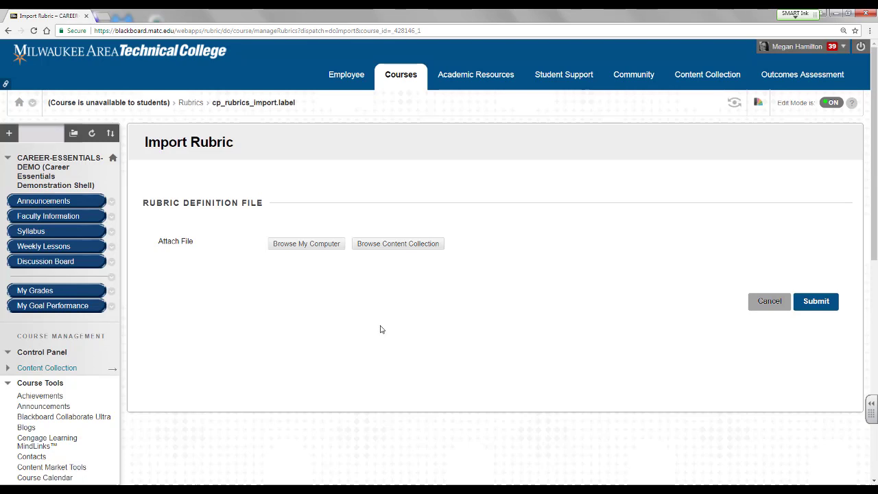
click(398, 244)
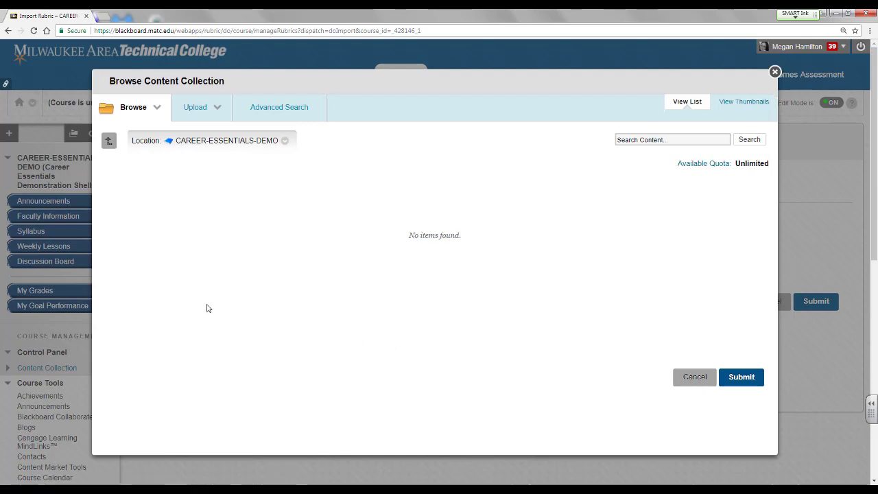
click(131, 118)
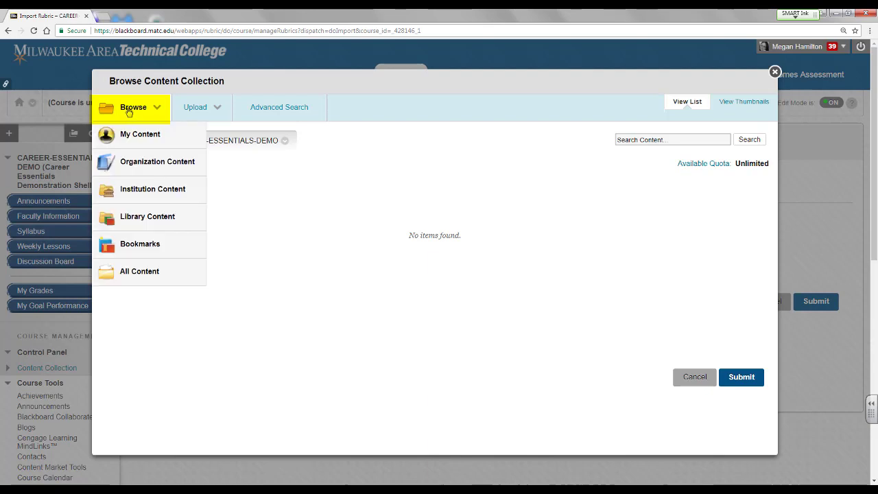
click(153, 195)
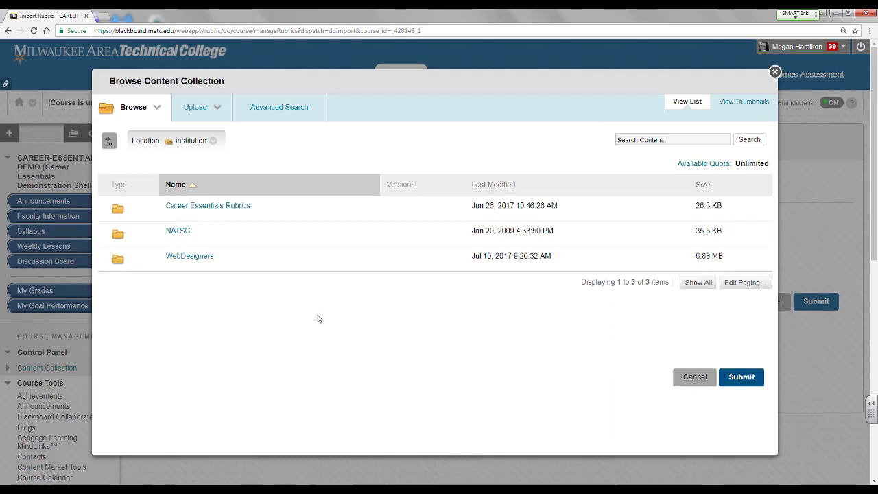
click(208, 206)
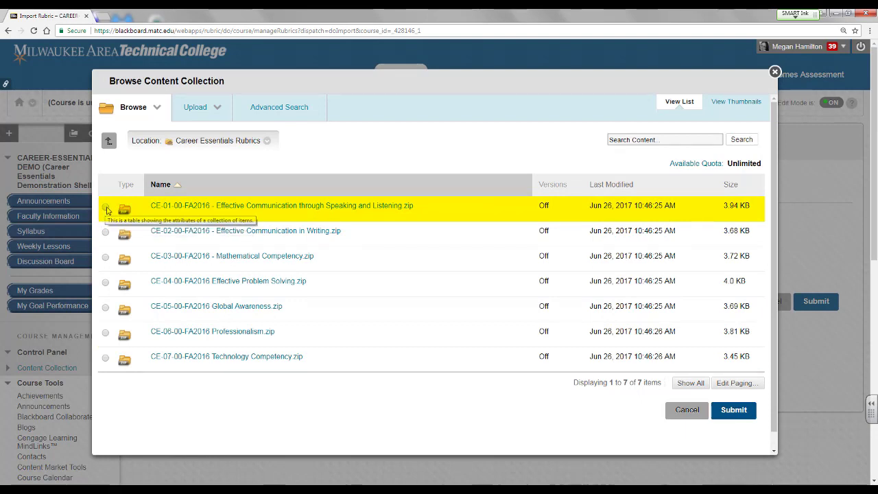
click(106, 208)
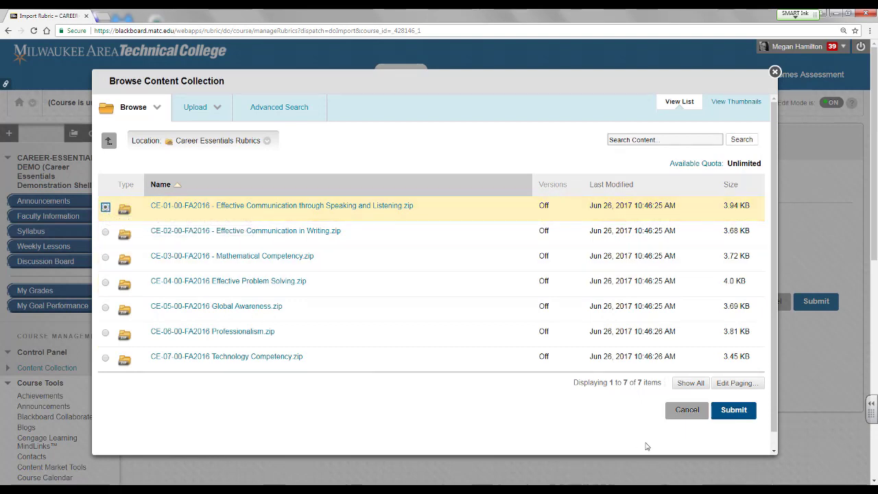
click(737, 415)
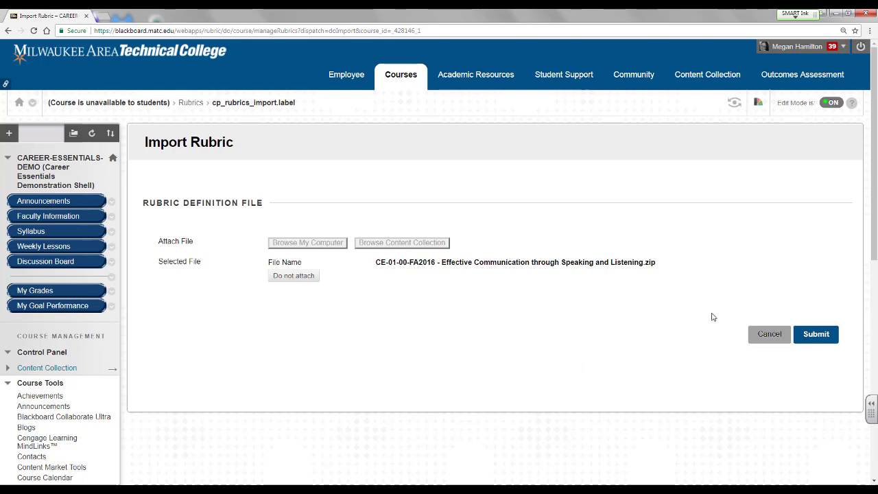
Import the attached CE-01-00-FA2016 rubric into the course and accept the result.
click(816, 335)
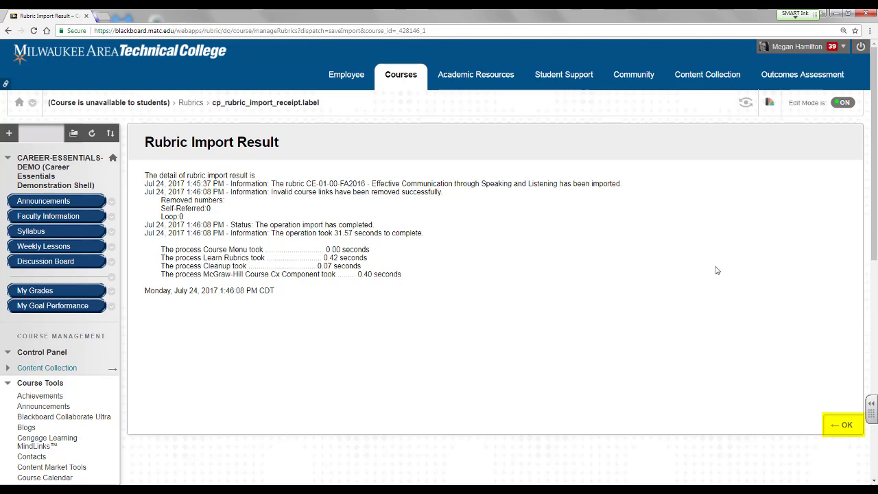
click(839, 426)
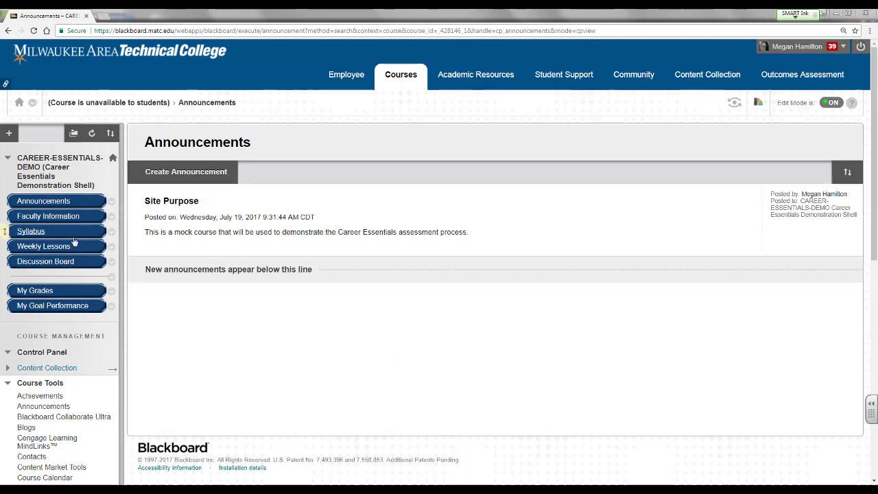
Start a new assignment in the Weekly Lessons content area.
click(45, 247)
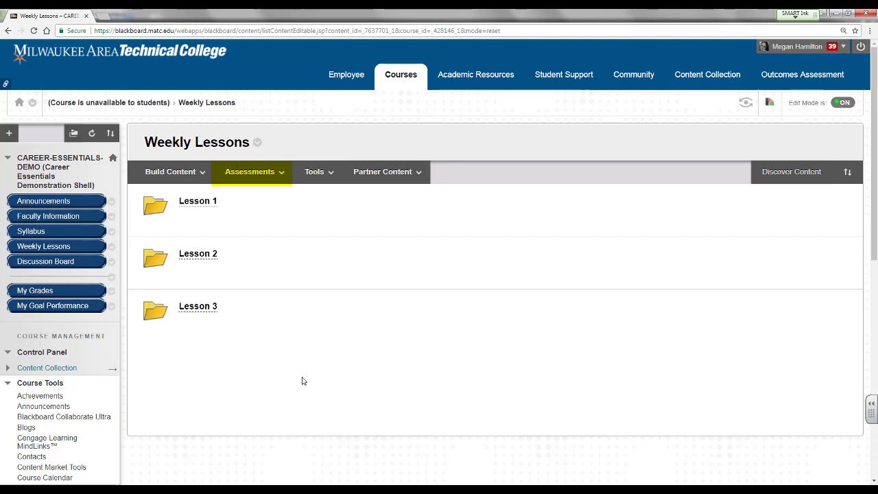
click(262, 173)
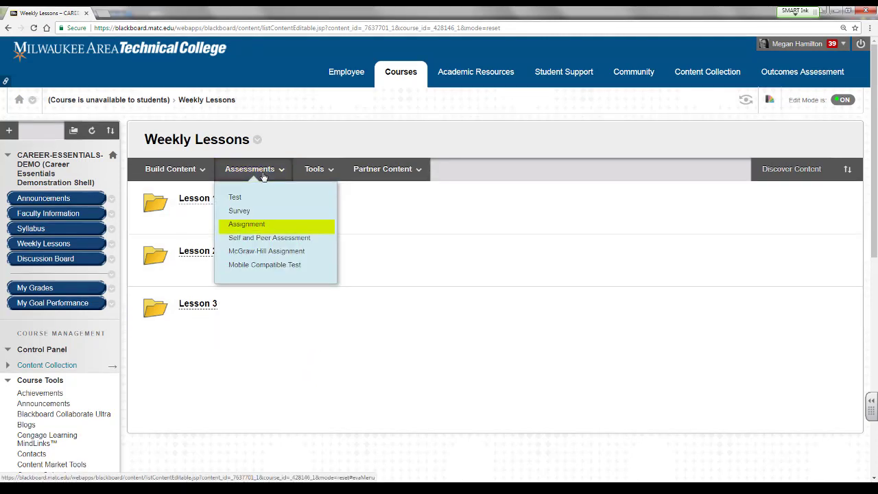
click(272, 224)
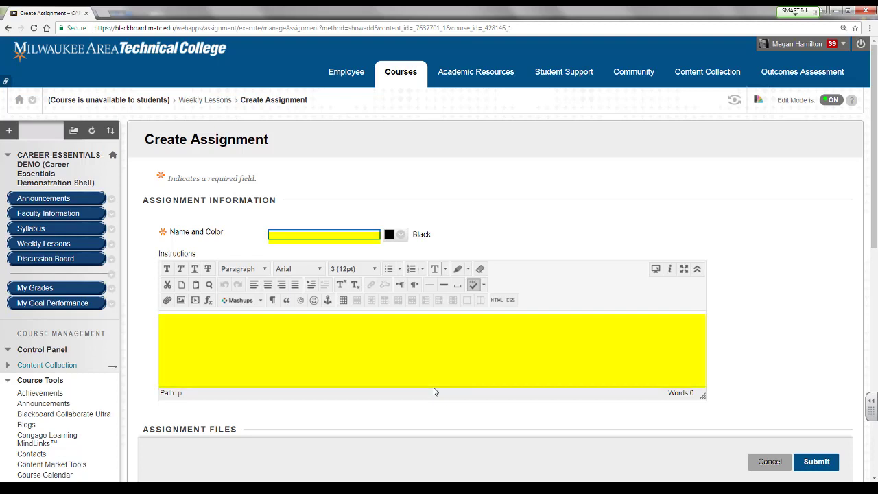
Name it 'Final Assessment' with instructions 'Submit your speech as a Word document here'.
click(337, 232)
text(Final Assessment)
click(373, 352)
text(Submit your speech)
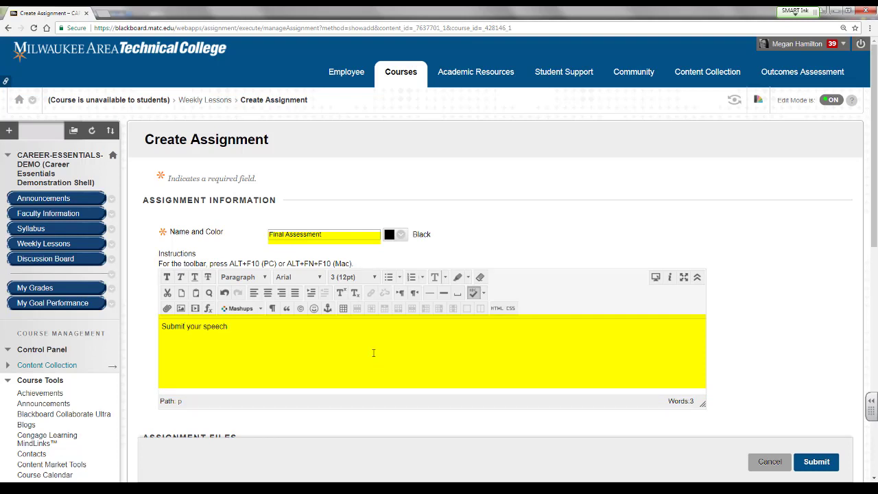
text( as a Word document here)
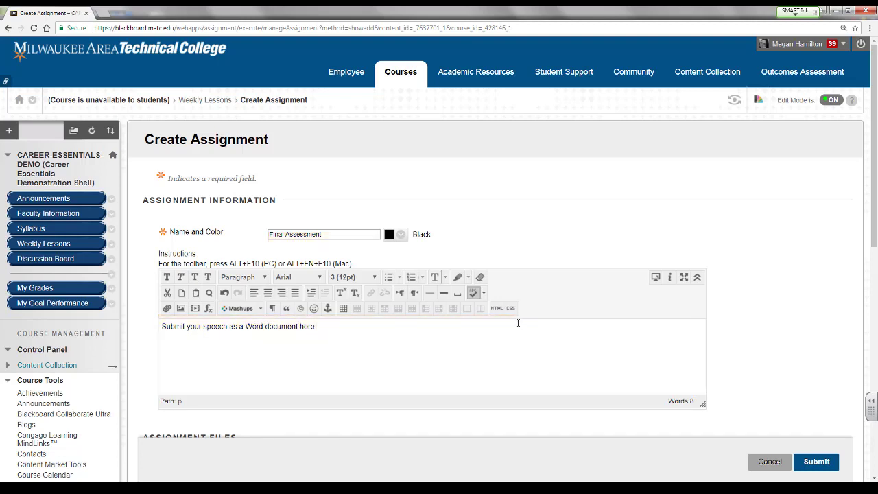
Attach the existing CE-01-00-FA2016 speaking and listening rubric to the assignment.
scroll(516, 324, down, 6)
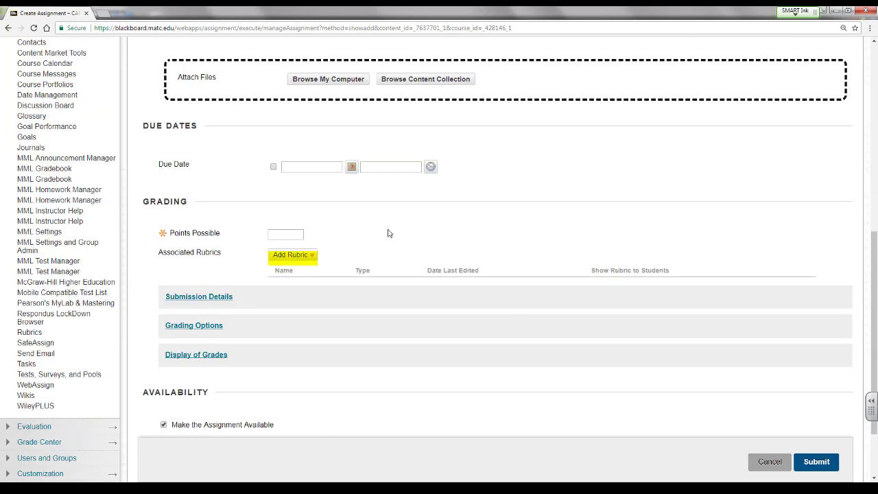
click(313, 255)
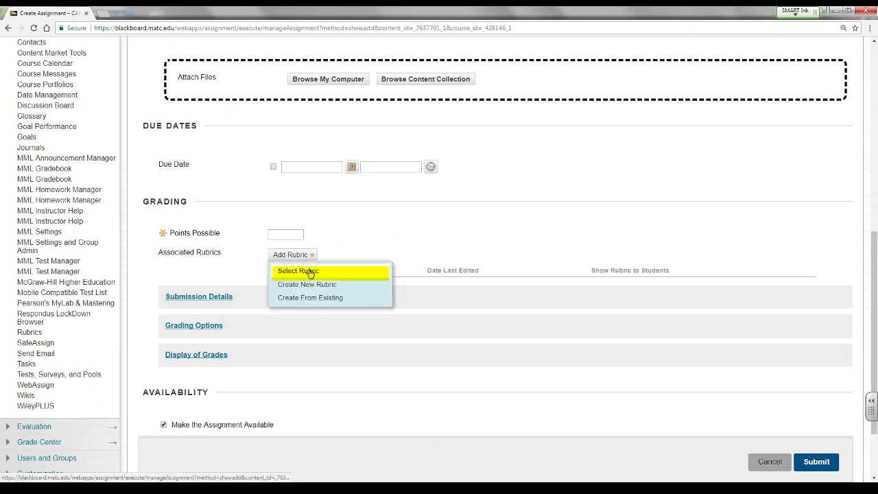
click(309, 274)
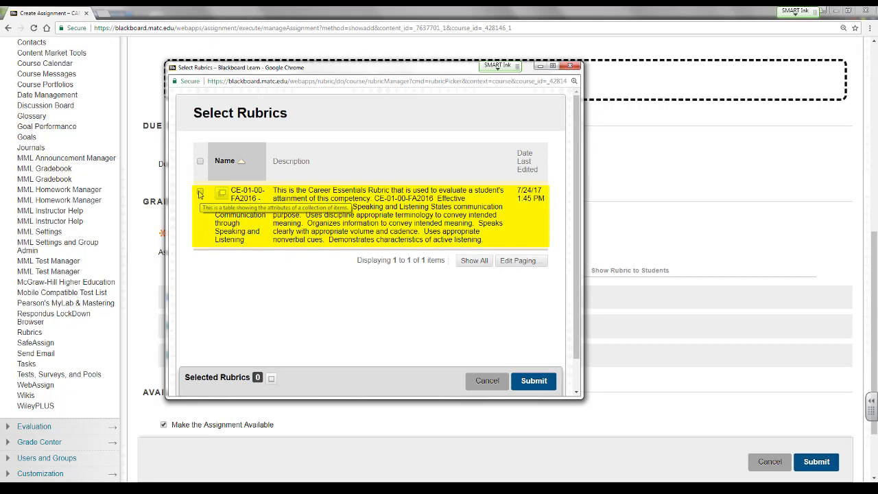
click(200, 193)
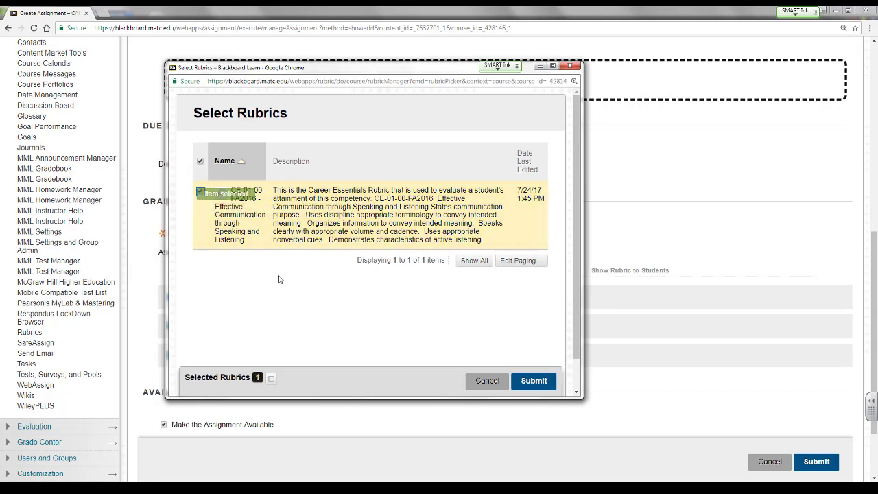
click(532, 380)
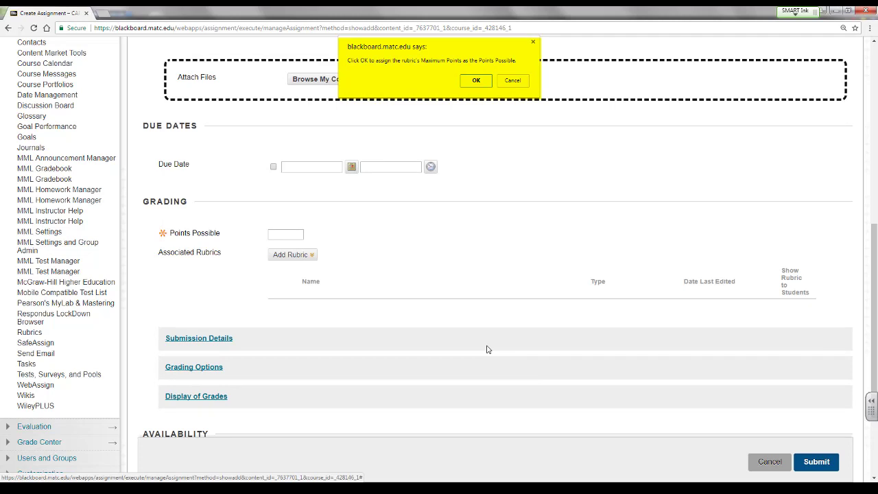
Use the rubric's 24 points as points possible and show students the rubric with scores.
click(476, 80)
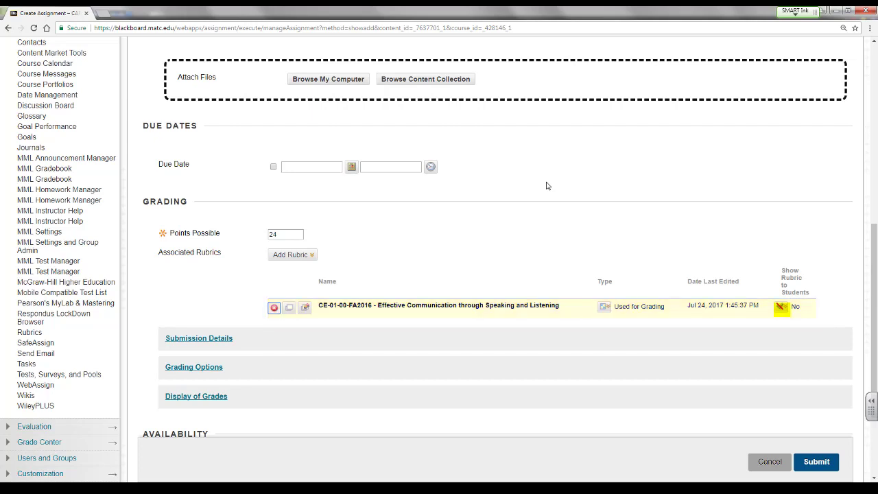
click(781, 308)
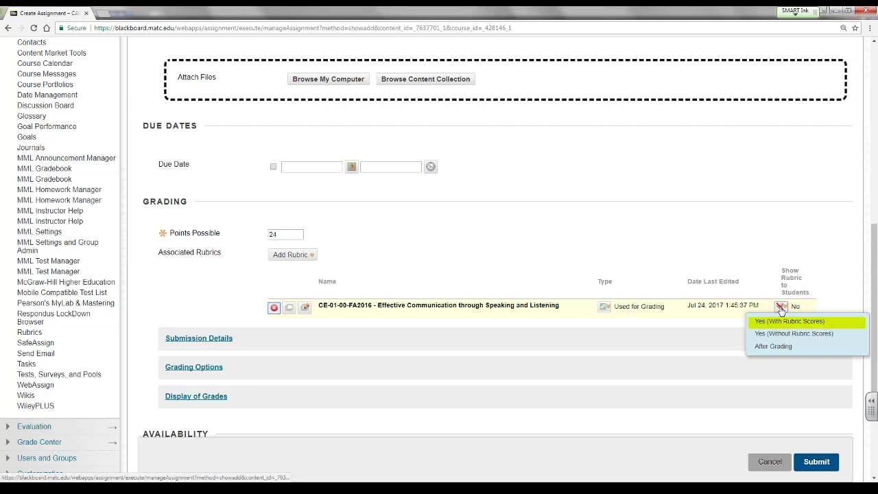
click(780, 324)
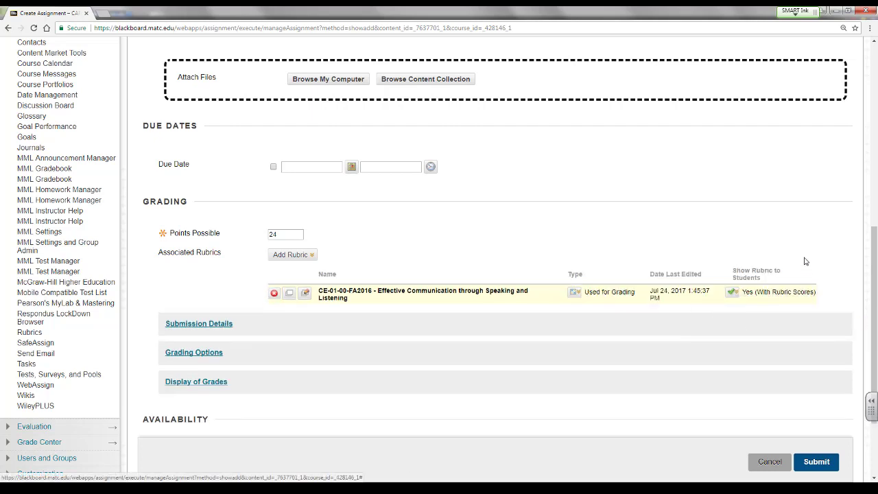
scroll(807, 243, down, 1)
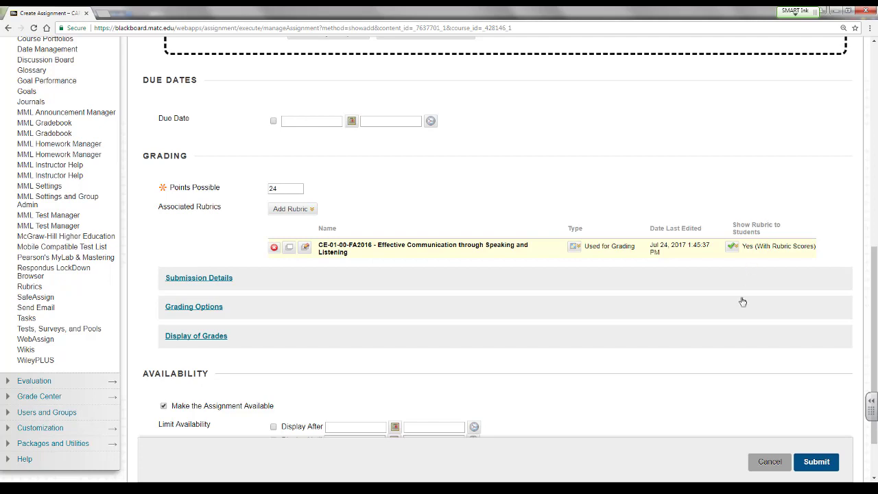
Submit the Final Assessment assignment so it is listed beneath Lesson 3.
click(807, 456)
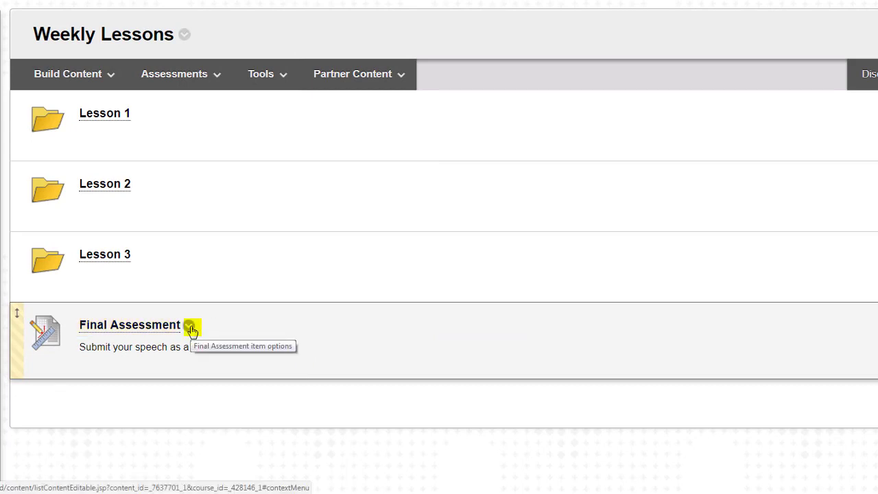
From Final Assessment's Add Alignments, filter to the Institutional goal set and check the CE-01-00-FA2016 goal.
click(190, 327)
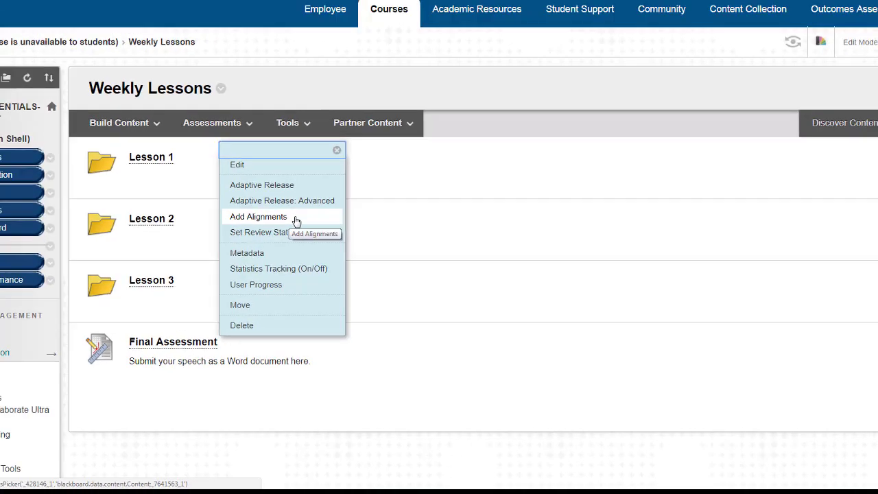
click(297, 218)
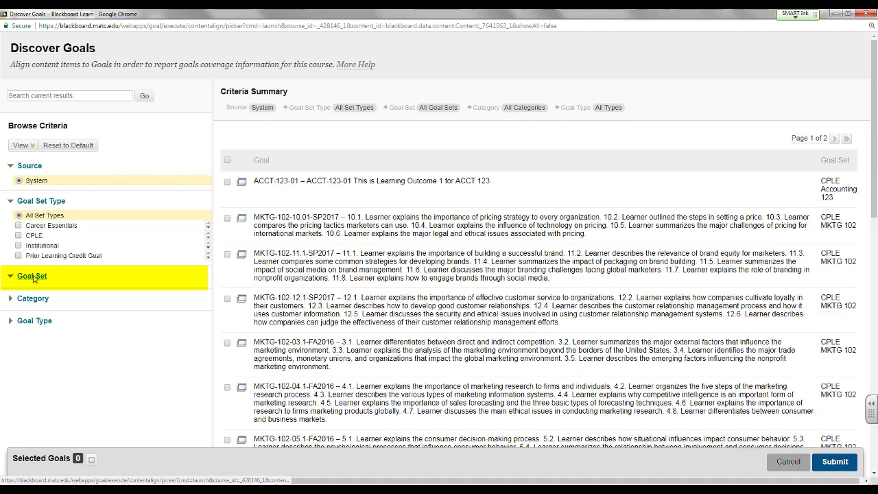
click(33, 277)
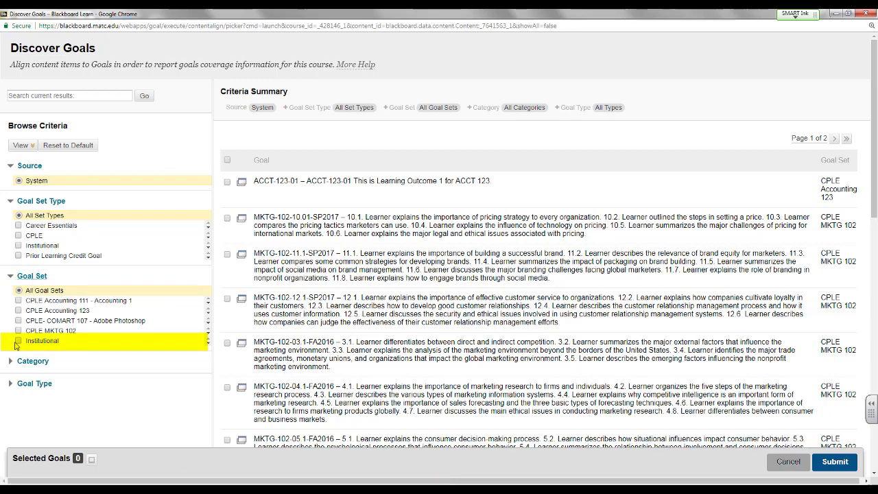
click(18, 341)
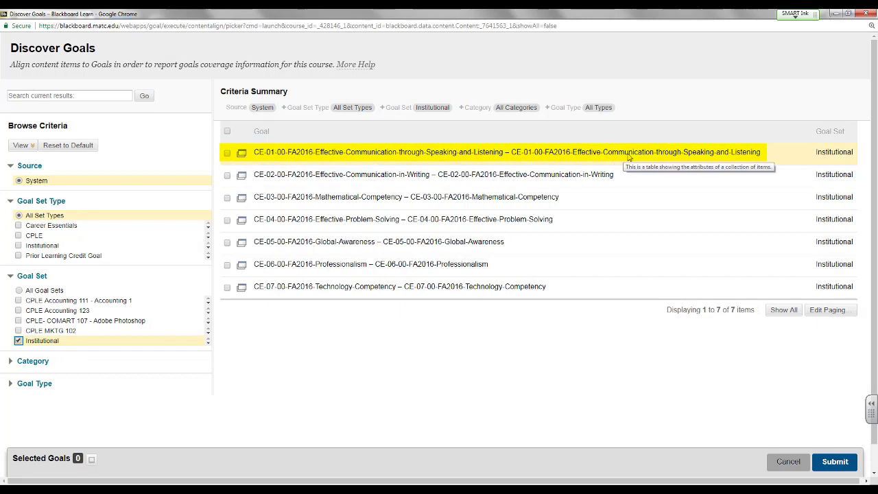
click(227, 153)
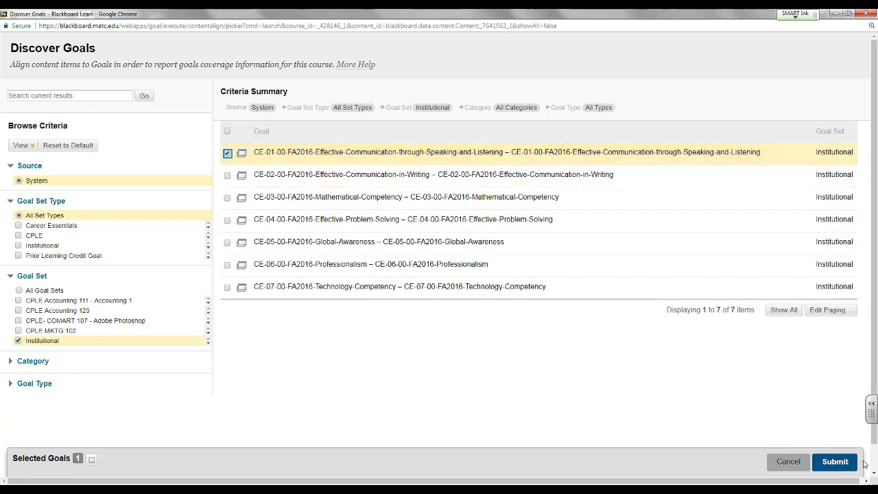
Save the CE-01-00-FA2016 speaking-and-listening goal alignment for Final Assessment.
click(842, 459)
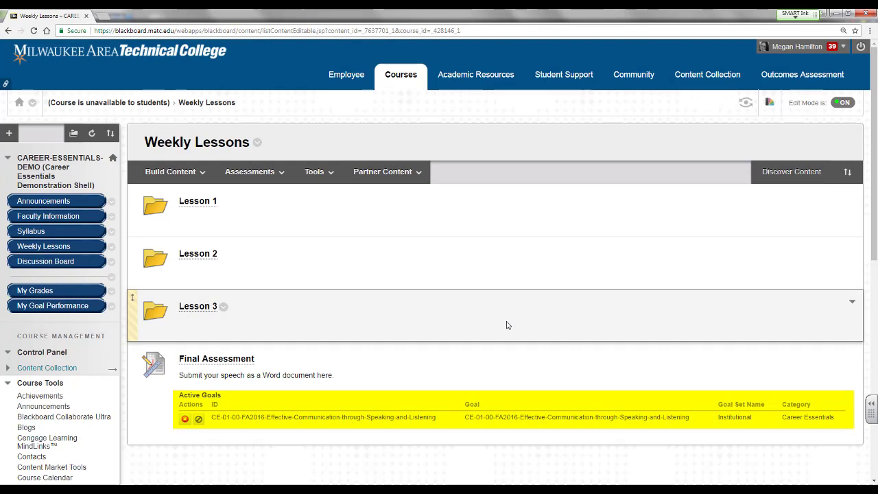